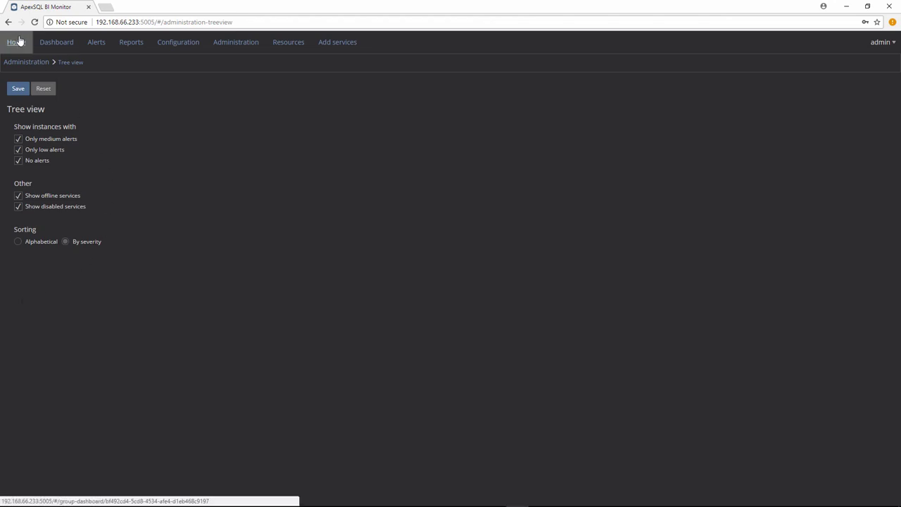
# Go to the home group dashboard and show the service options of the PASCAL\SQL2012 reporting service.
pyautogui.click(19, 42)
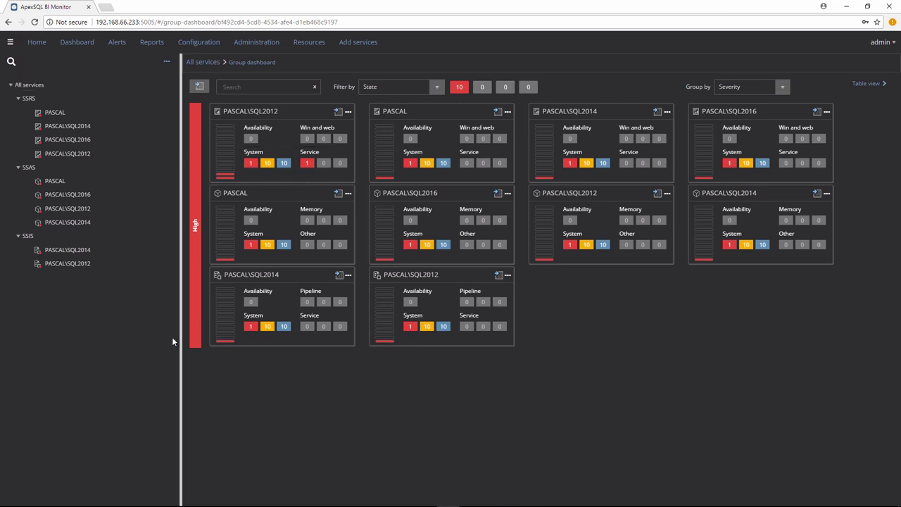
pyautogui.click(349, 112)
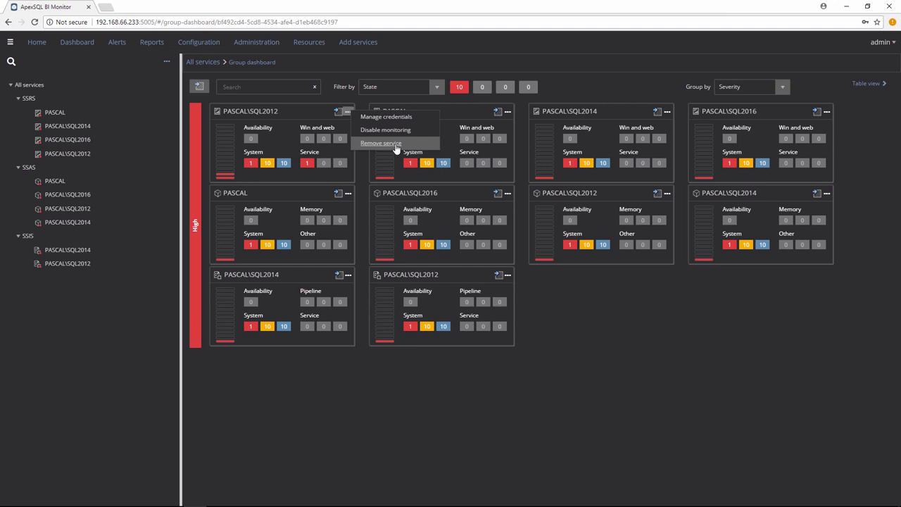
pyautogui.click(201, 420)
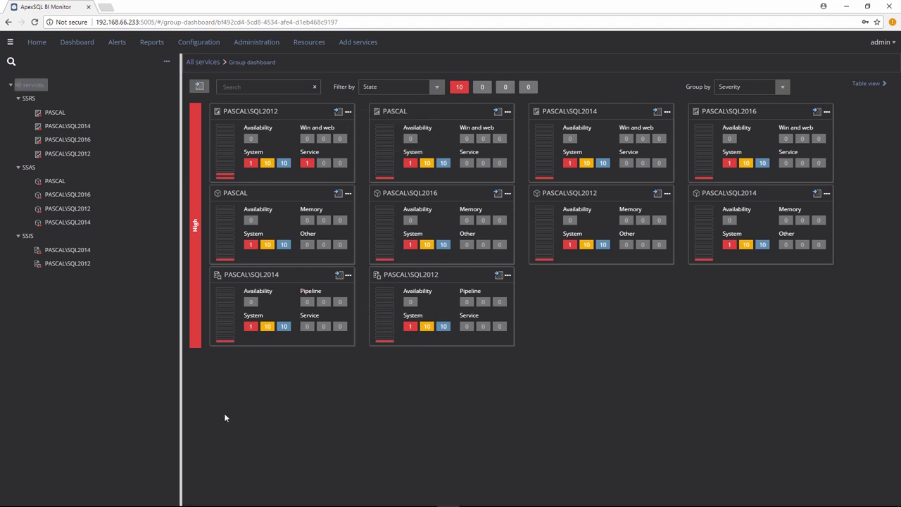
# View the System details of the SSAS PASCAL instance and the Windows service details of the SSRS PASCAL instance.
pyautogui.click(50, 184)
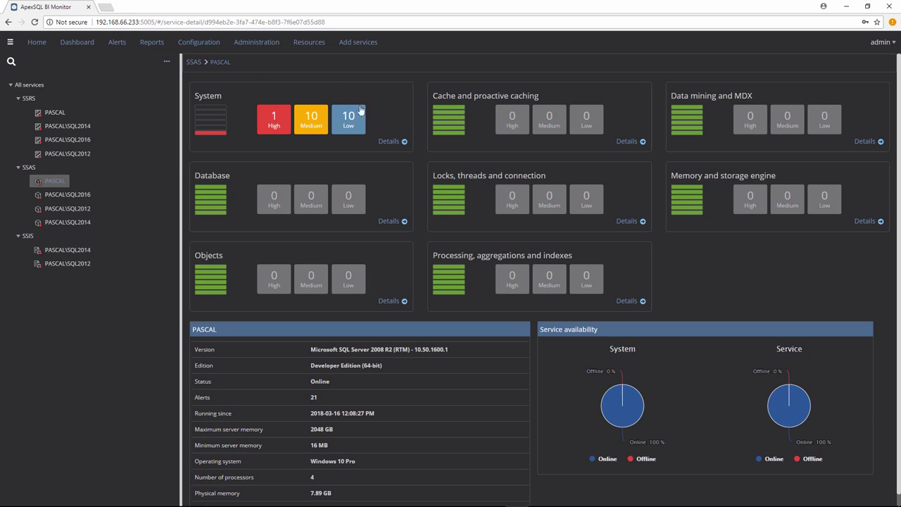
pyautogui.click(392, 141)
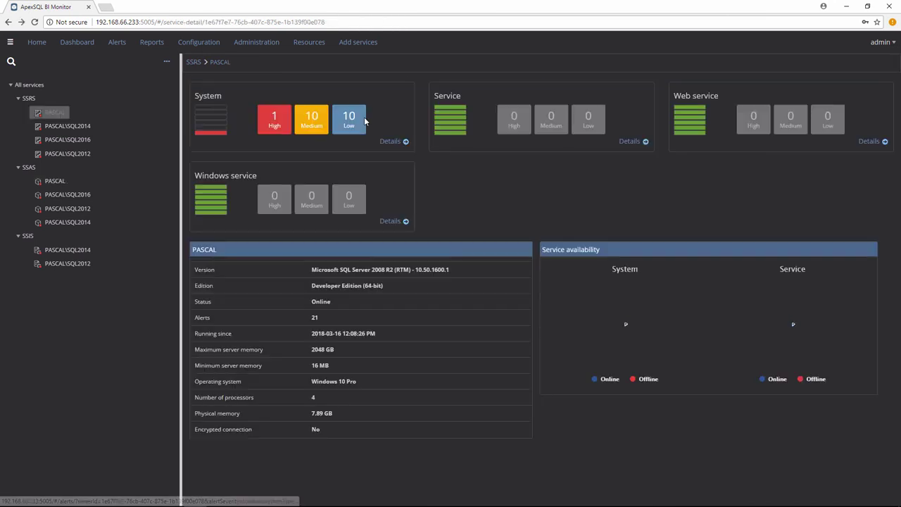
pyautogui.click(398, 224)
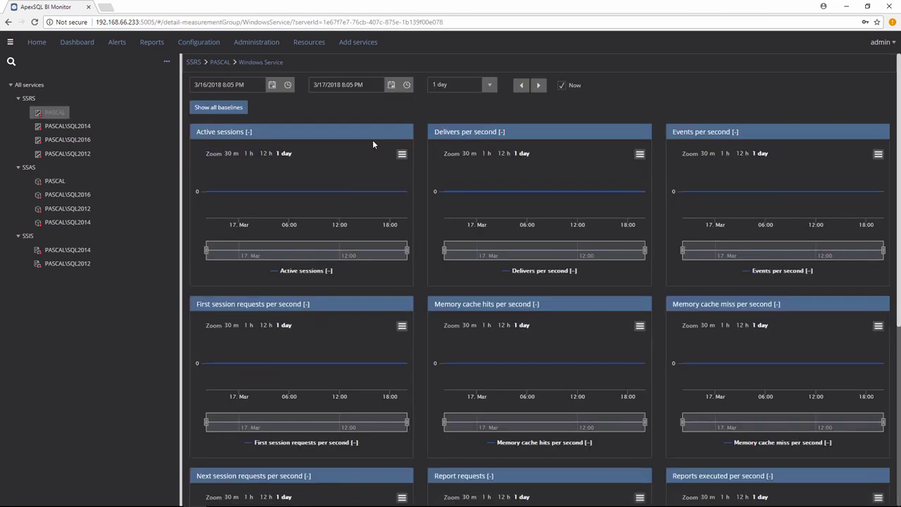
pyautogui.moveTo(369, 167)
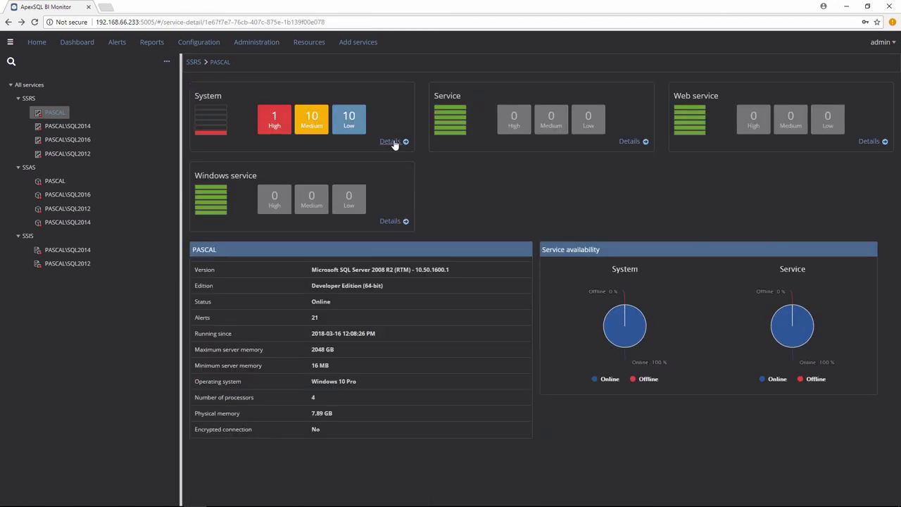
# Enlarge the Available megabytes of memory chart from the SSRS PASCAL System details and narrow its range to about 15:20–20:25.
pyautogui.click(399, 142)
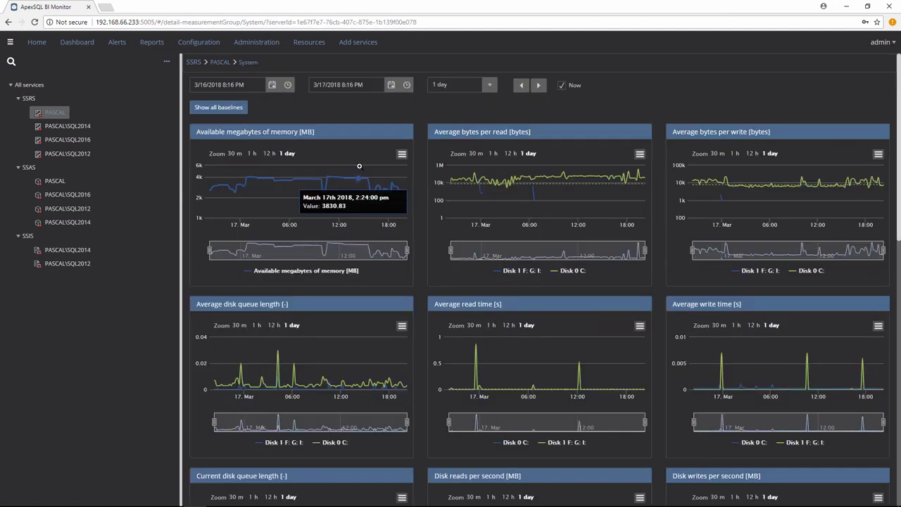
pyautogui.click(359, 166)
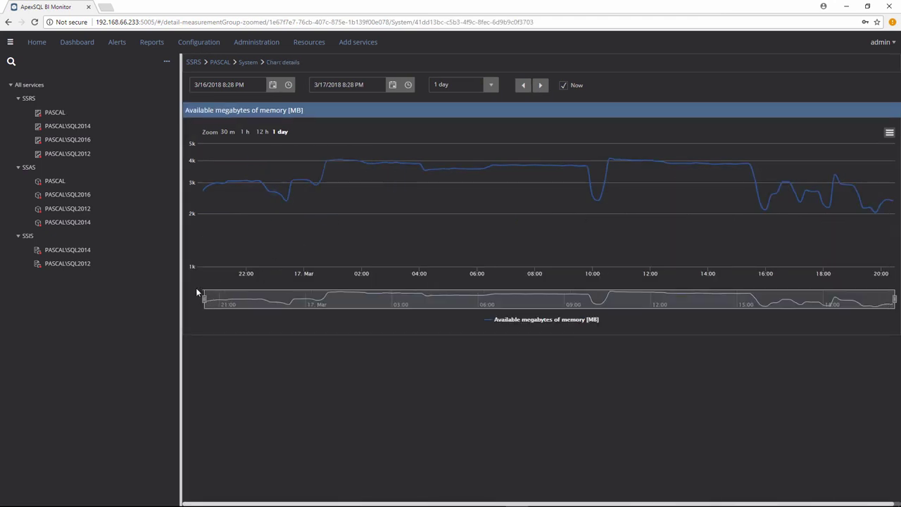
pyautogui.moveTo(204, 297); pyautogui.dragTo(436, 299)
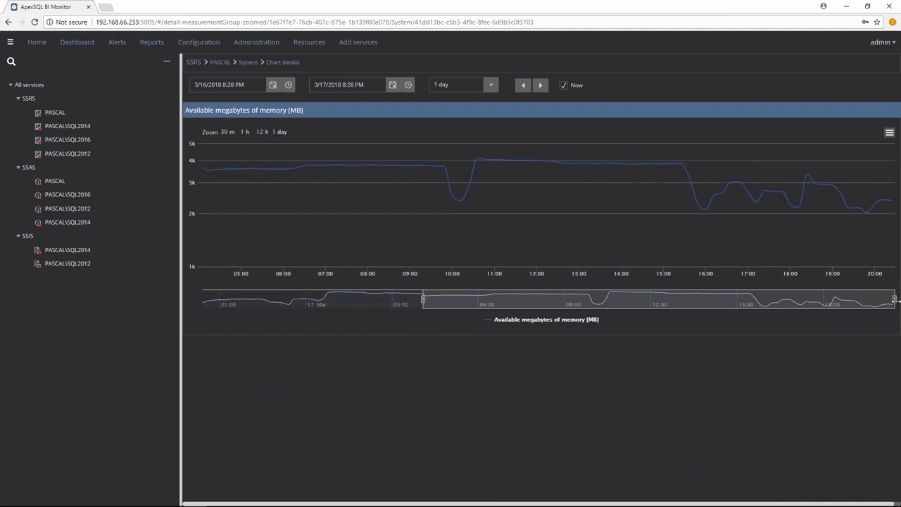
pyautogui.moveTo(893, 299); pyautogui.dragTo(640, 302)
pyautogui.moveTo(542, 308); pyautogui.dragTo(814, 303)
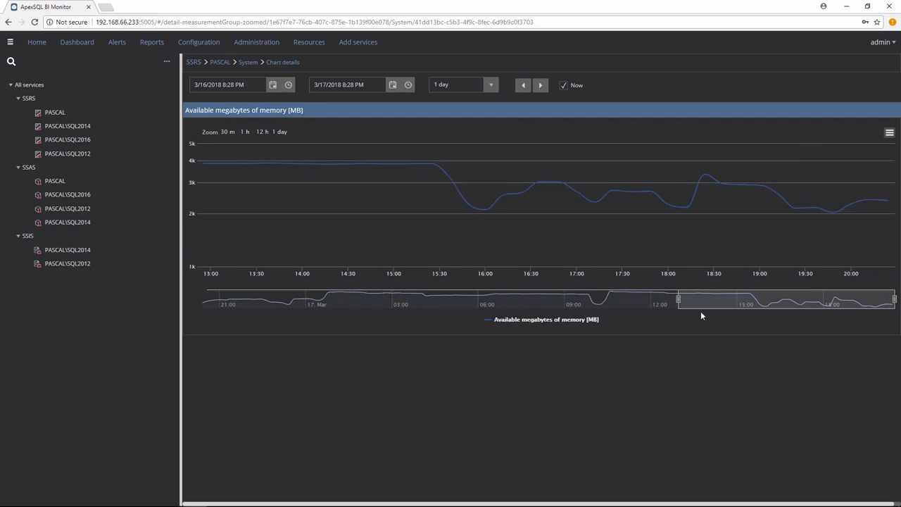
pyautogui.moveTo(678, 299); pyautogui.dragTo(747, 300)
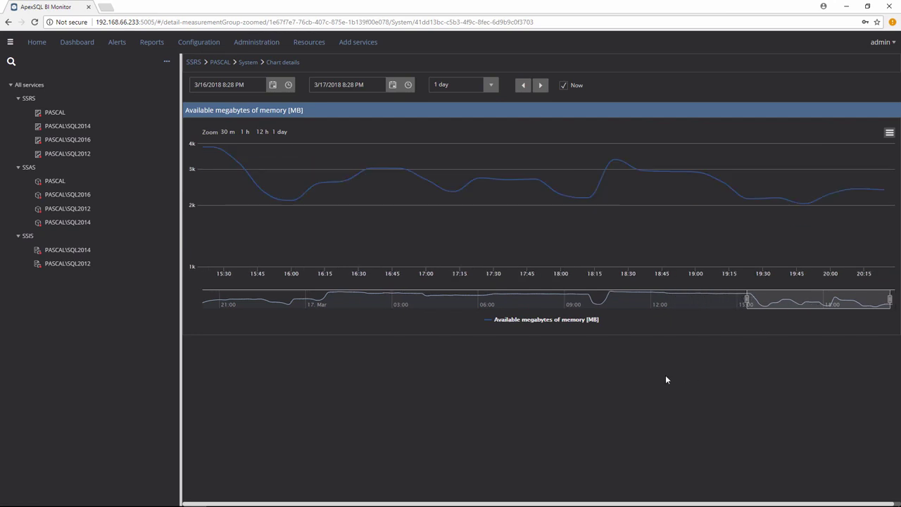
# Start a custom metric in the SSRS PASCAL configuration and name it Data Mining Model Processing.
pyautogui.click(198, 42)
pyautogui.click(307, 83)
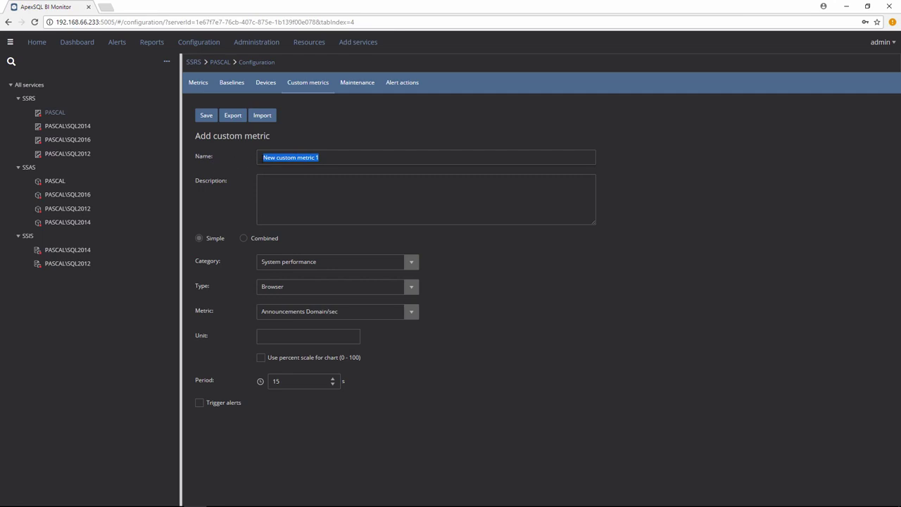
pyautogui.write('Data Mining Model Processing')
pyautogui.click(307, 198)
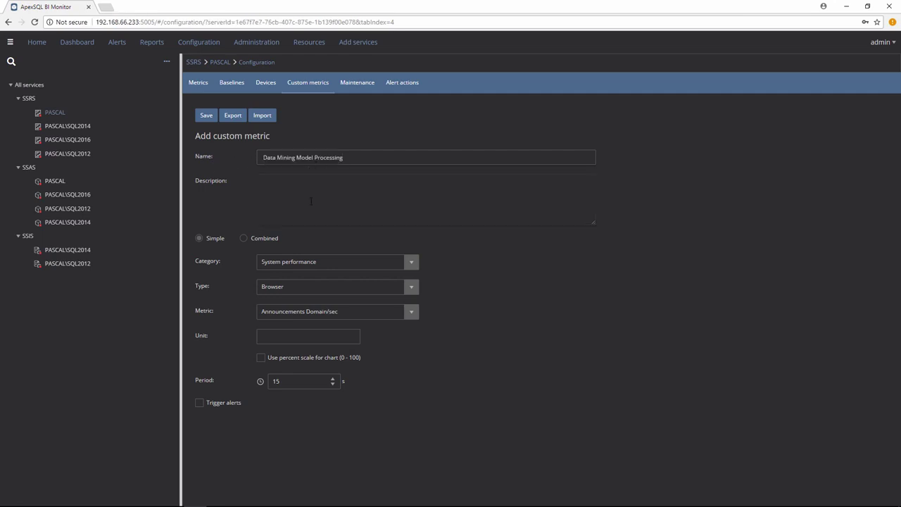
# Set the custom metric's category to SSAS and its type to Data Mining Model Processing.
pyautogui.click(413, 263)
pyautogui.click(311, 291)
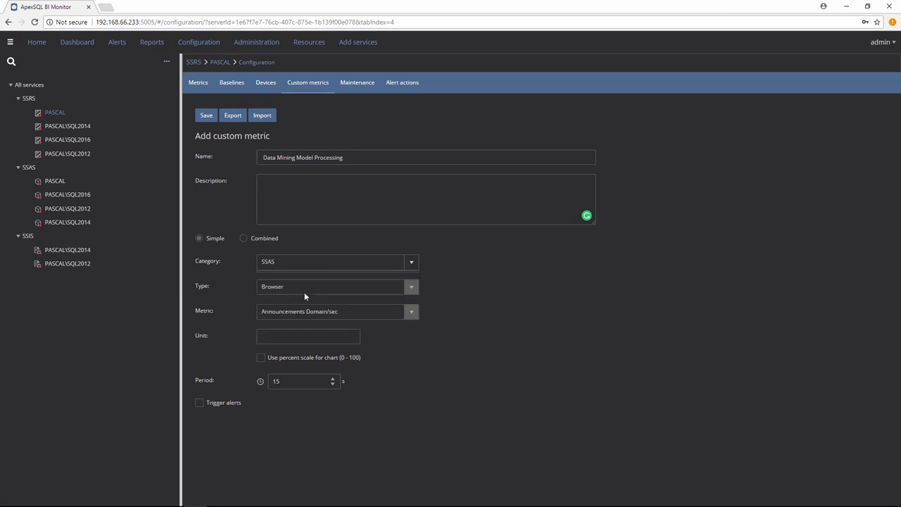
pyautogui.click(412, 291)
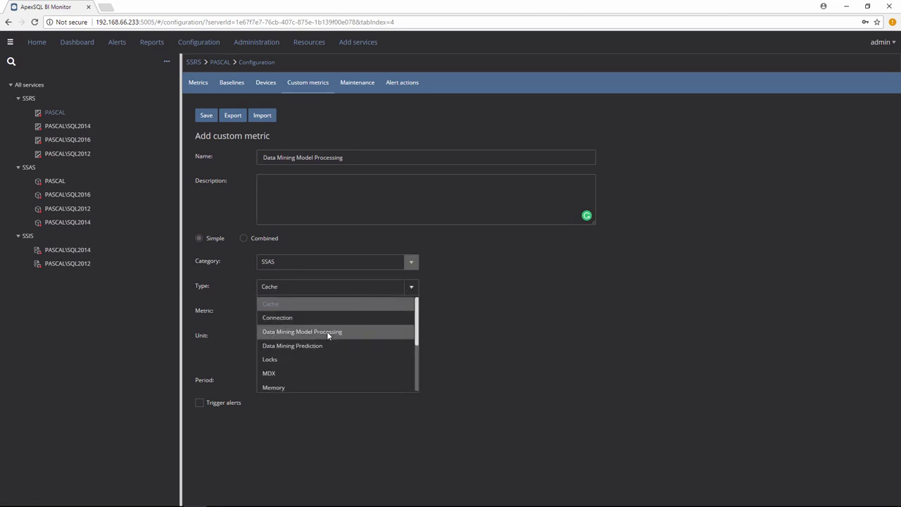
pyautogui.click(388, 331)
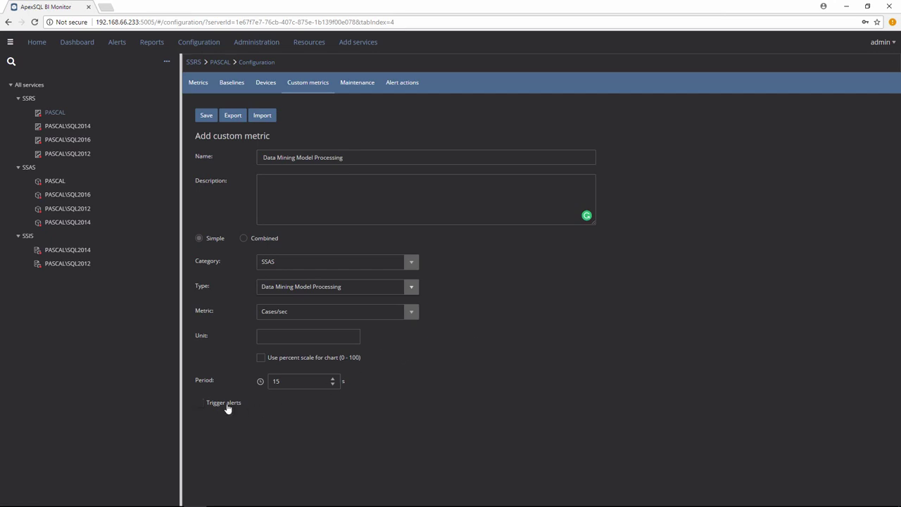
# Enable alert triggering for the custom metric with thresholds of 20 for low, 45 for medium and 50 for high.
pyautogui.click(200, 402)
pyautogui.scroll(-1, 619, 339)
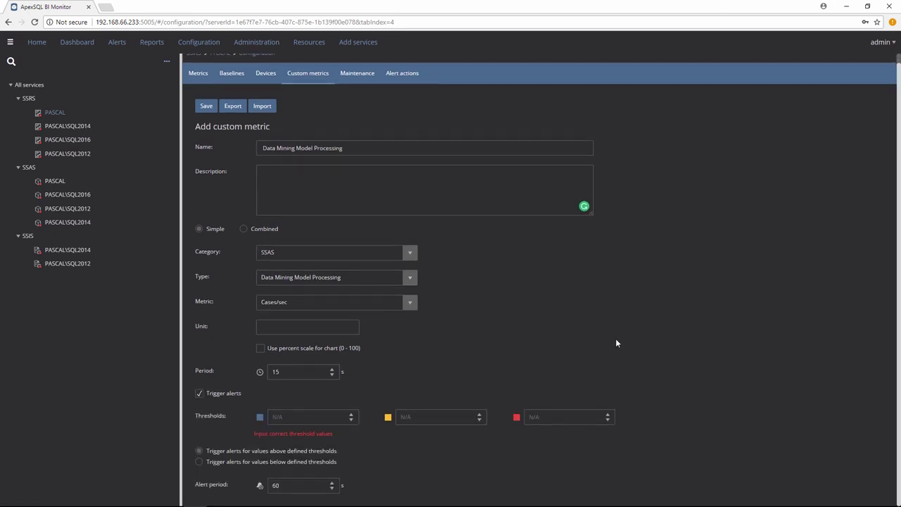
pyautogui.click(287, 418)
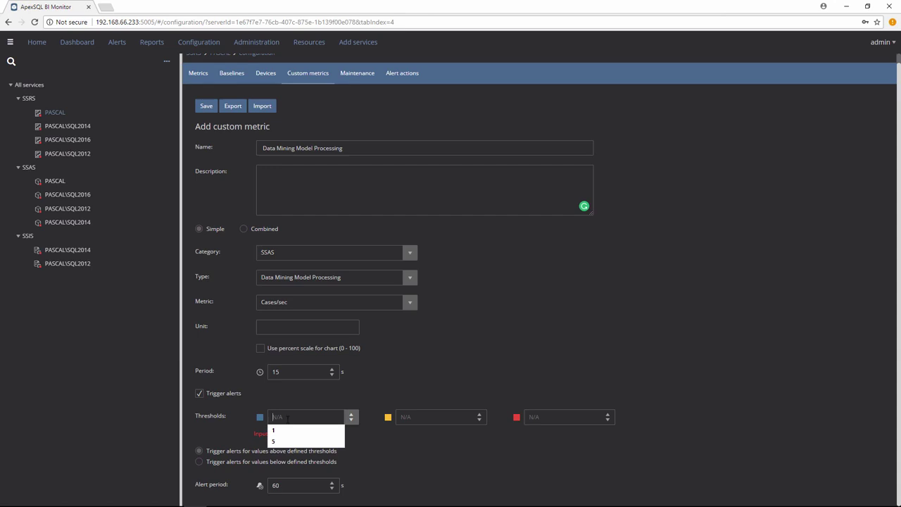
pyautogui.write('20')
pyautogui.press('Tab')
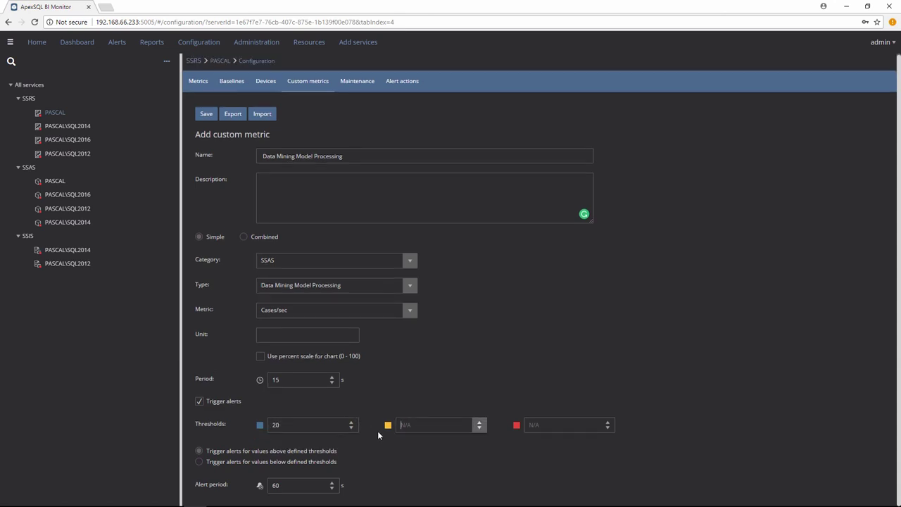
pyautogui.write('45')
pyautogui.click(562, 424)
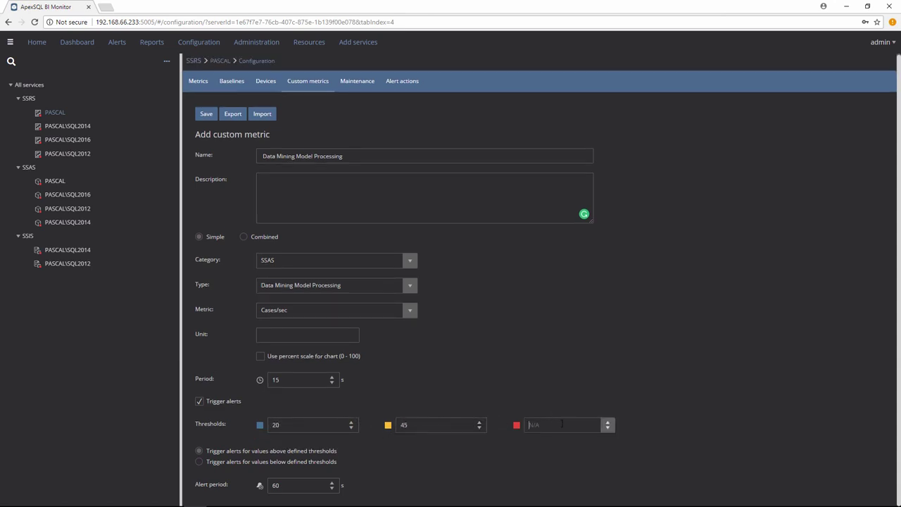
pyautogui.write('50')
# Open the alerts of the SSRS PASCAL instance and group them by metric within each date.
pyautogui.click(116, 77)
pyautogui.click(120, 44)
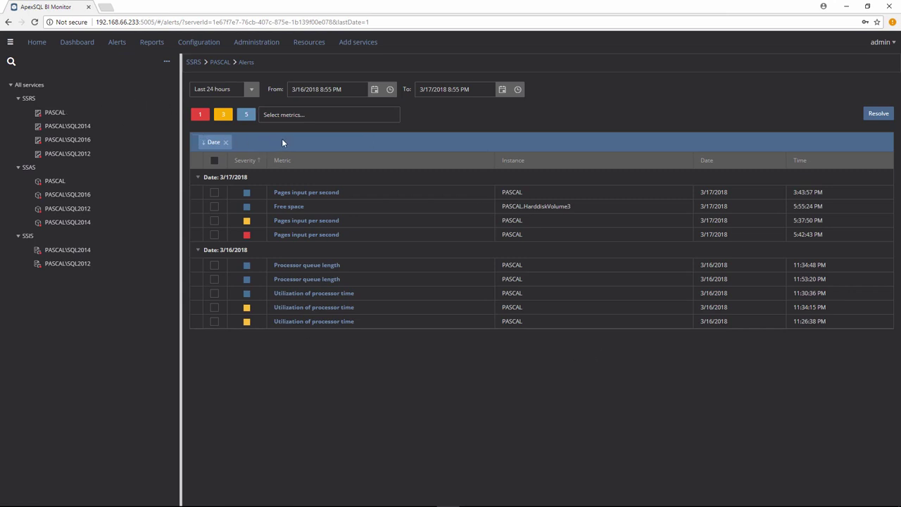
pyautogui.click(252, 90)
pyautogui.click(252, 90)
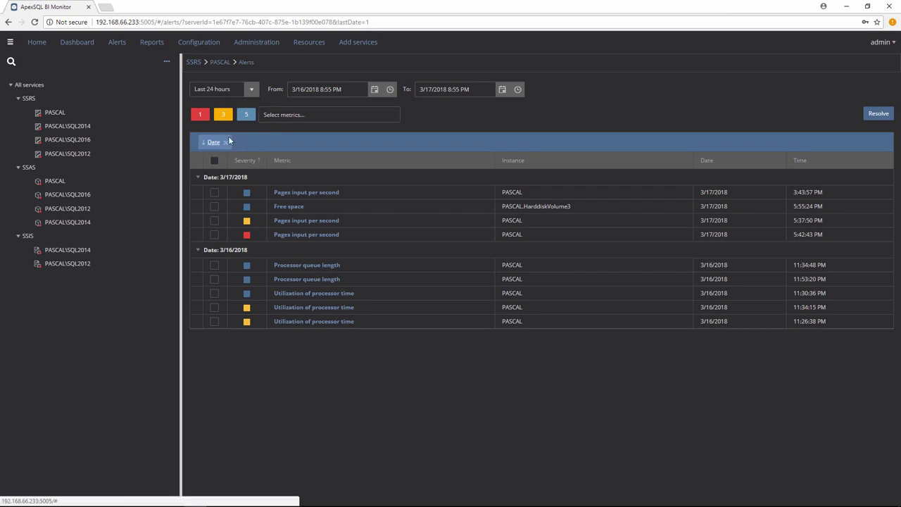
pyautogui.moveTo(284, 163); pyautogui.dragTo(263, 152)
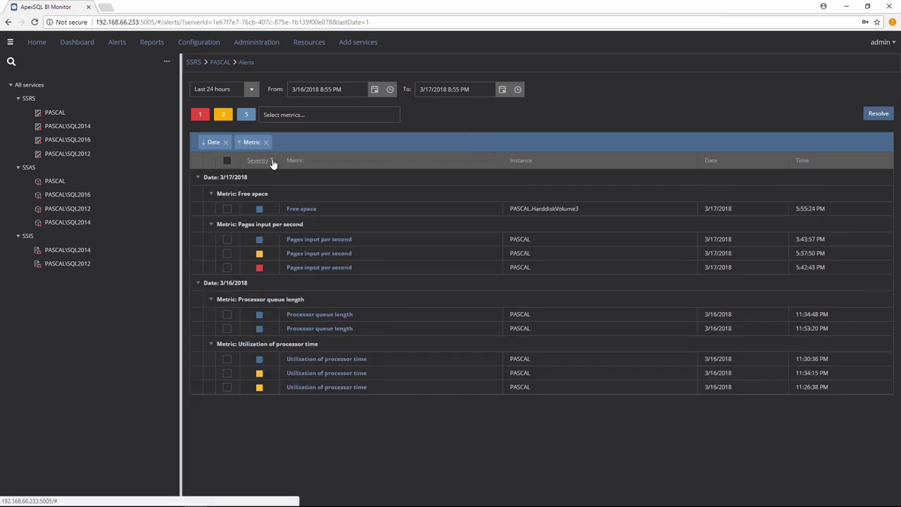
# Clear the severity sorting of the alerts and switch the metric grouping to descending and back to ascending.
pyautogui.click(272, 162)
pyautogui.click(239, 143)
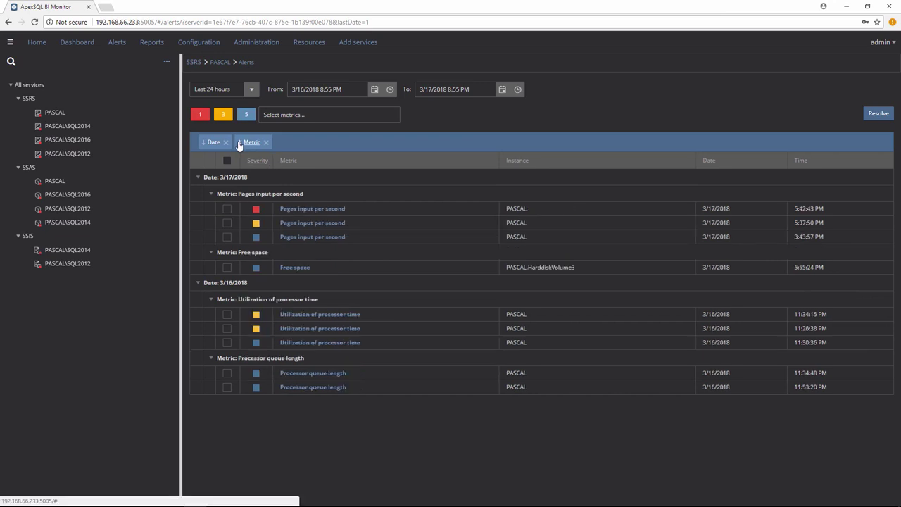
pyautogui.click(239, 144)
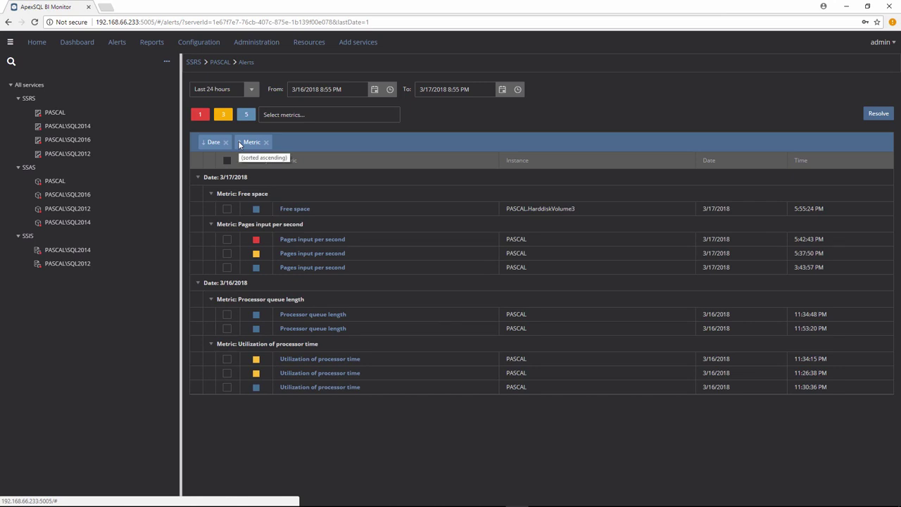
# Toggle the high, medium and low severity filters to view different alert subsets, ending with all three severities shown.
pyautogui.click(201, 116)
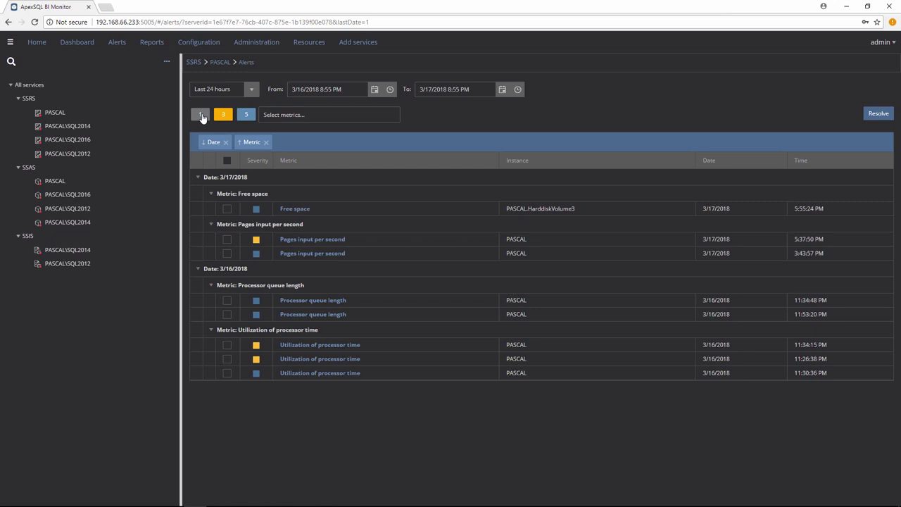
pyautogui.click(201, 117)
pyautogui.click(223, 115)
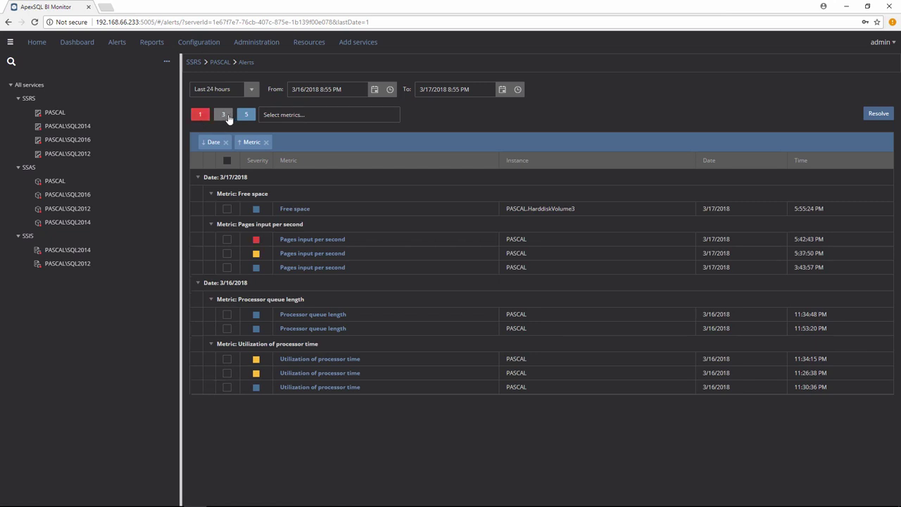
pyautogui.click(246, 116)
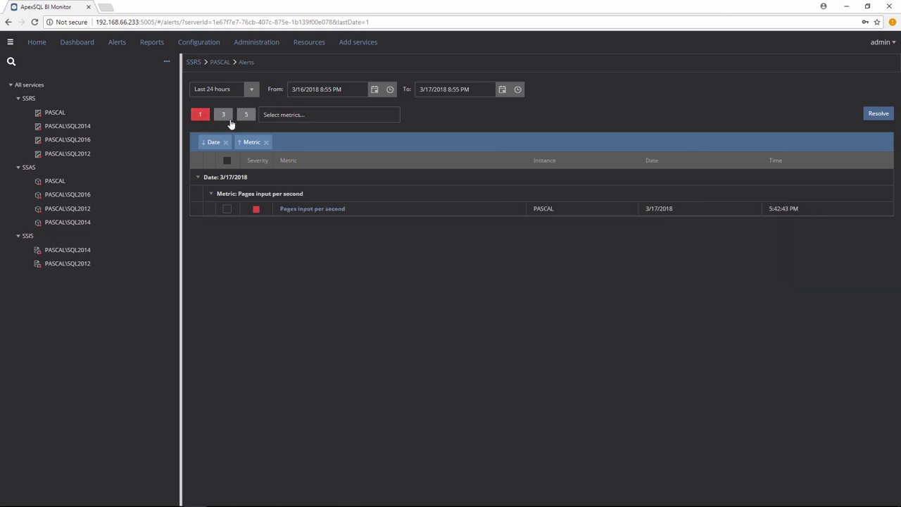
pyautogui.click(246, 118)
pyautogui.click(198, 116)
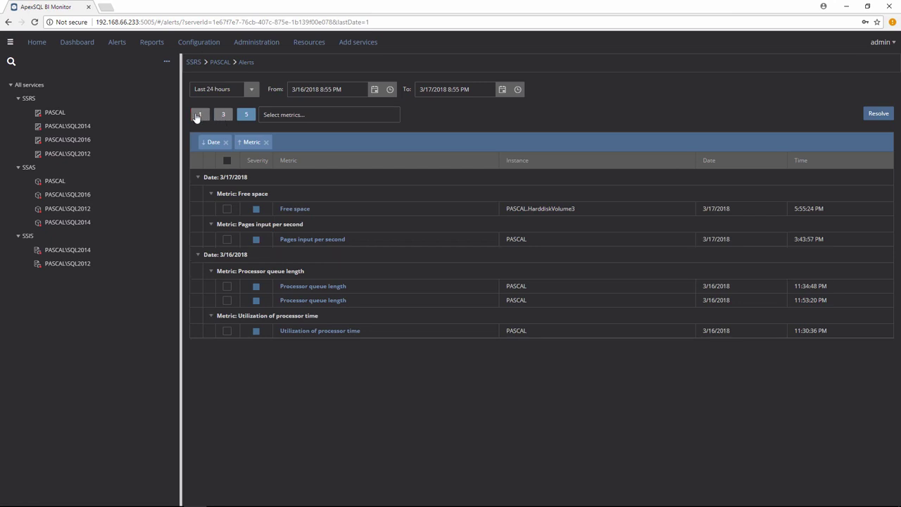
pyautogui.click(199, 116)
pyautogui.click(223, 116)
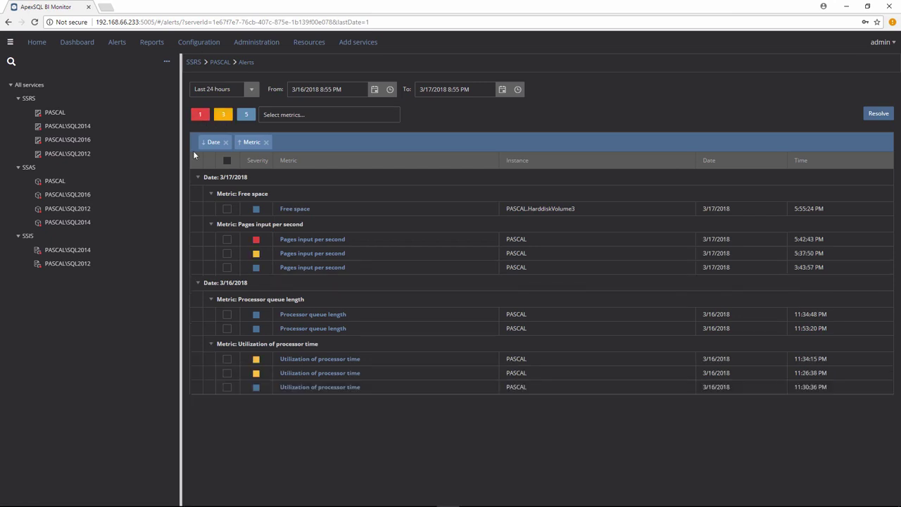
# Resolve the high- and medium-severity Pages input per second alerts dated 3/17/2018.
pyautogui.click(227, 239)
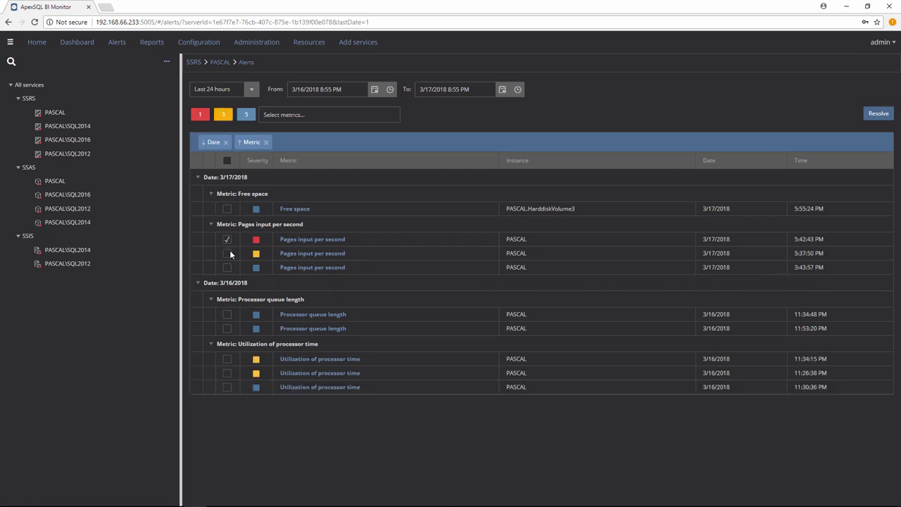
pyautogui.click(879, 114)
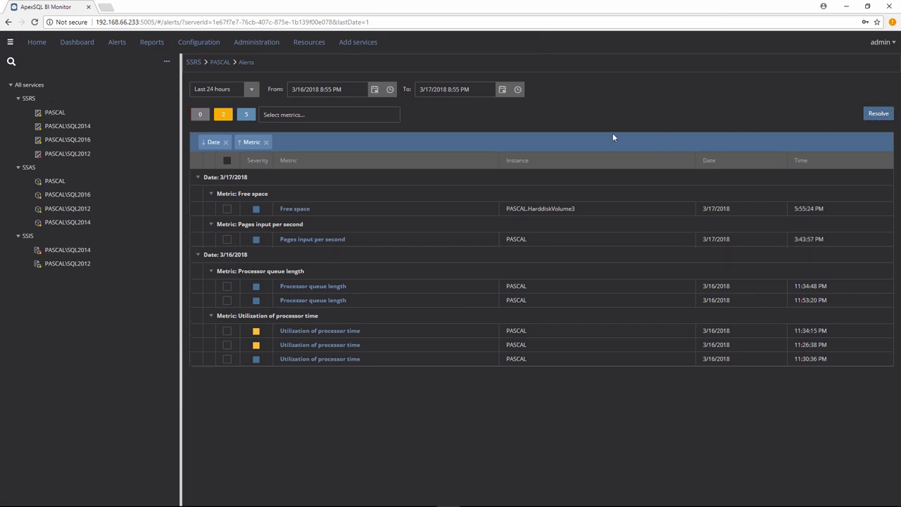
# Generate the SQL Service summary report for all SSAS, SSIS and SSRS instances.
pyautogui.click(161, 43)
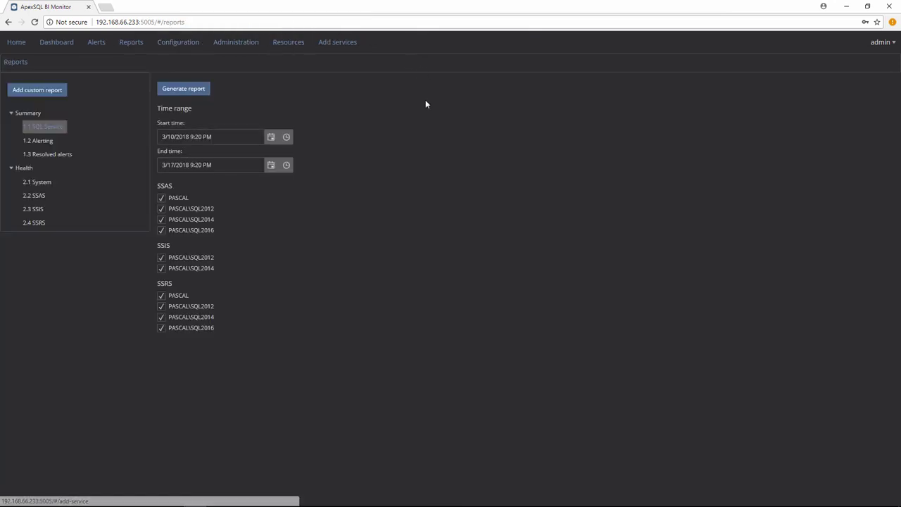
pyautogui.click(189, 97)
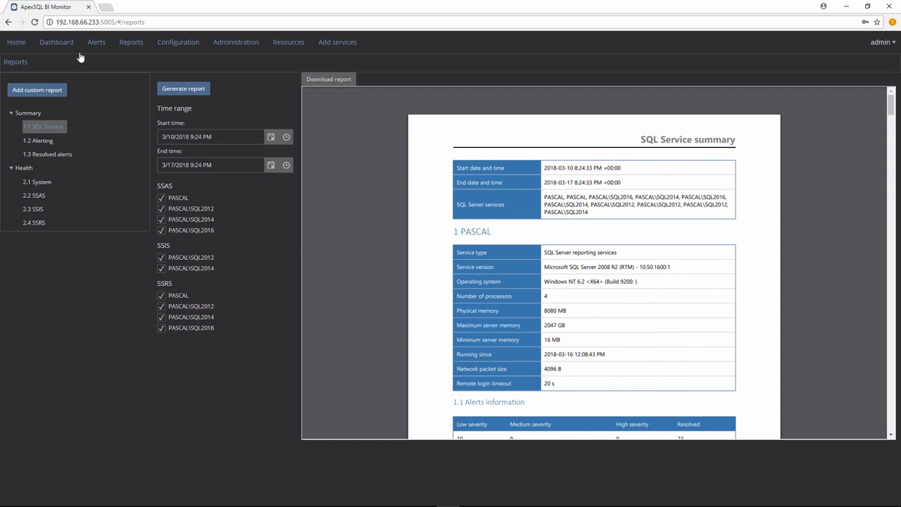
# Start a new custom report and add two chart items to its content.
pyautogui.click(38, 90)
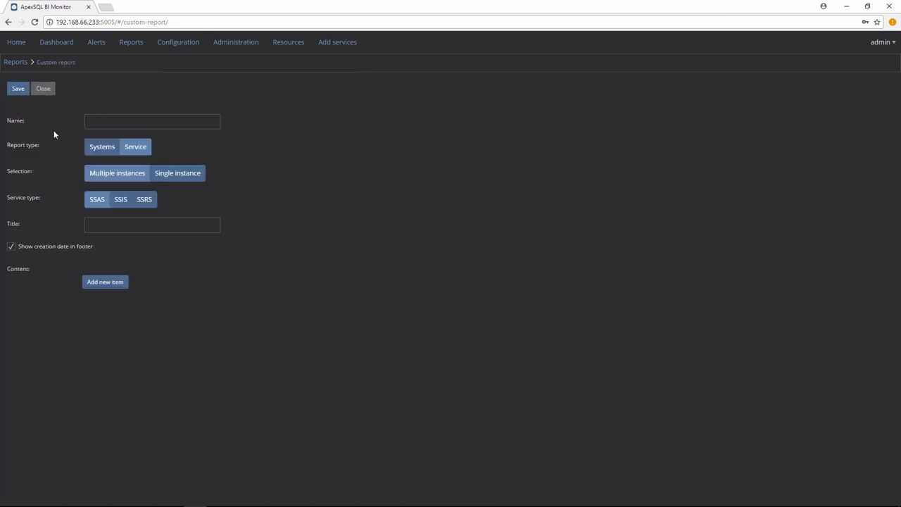
pyautogui.click(95, 283)
pyautogui.click(108, 389)
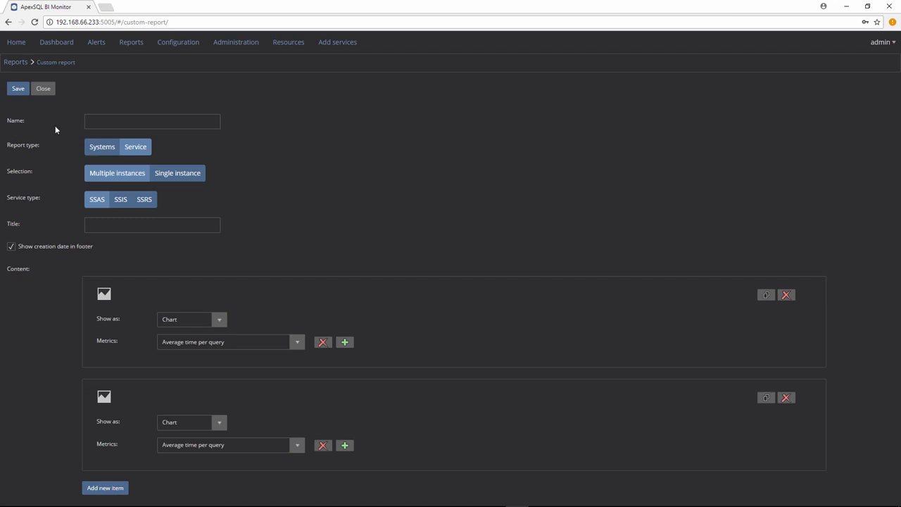
# Open the system metrics configuration for all services, toggle the baseline threshold for all metrics, and deselect every optional system performance metric.
pyautogui.click(174, 44)
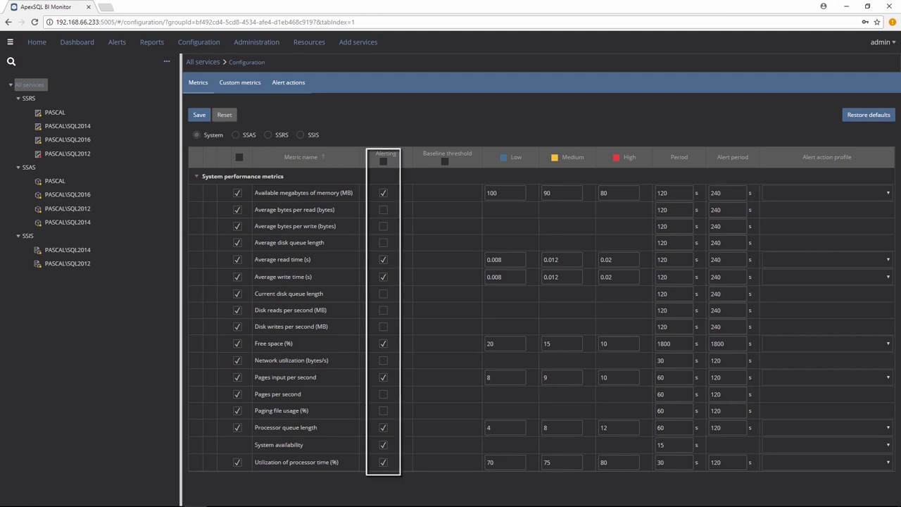
pyautogui.click(444, 162)
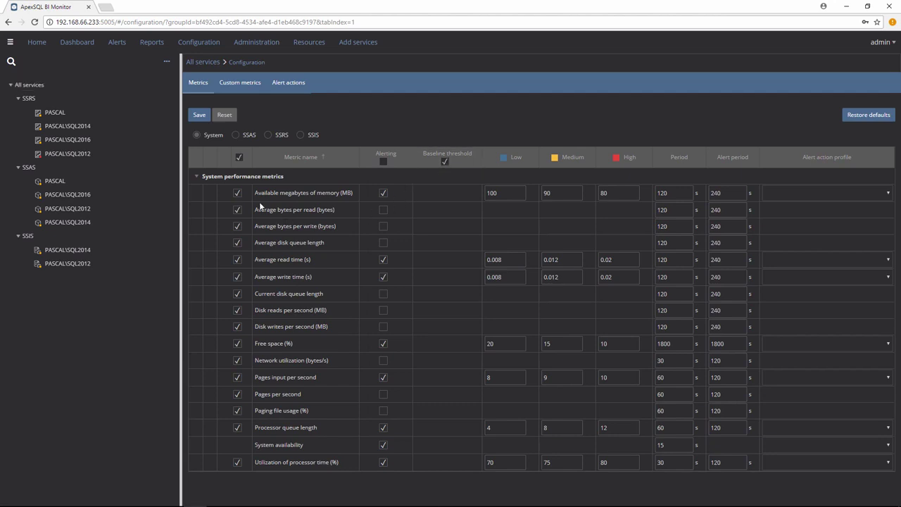
pyautogui.click(237, 193)
pyautogui.click(238, 209)
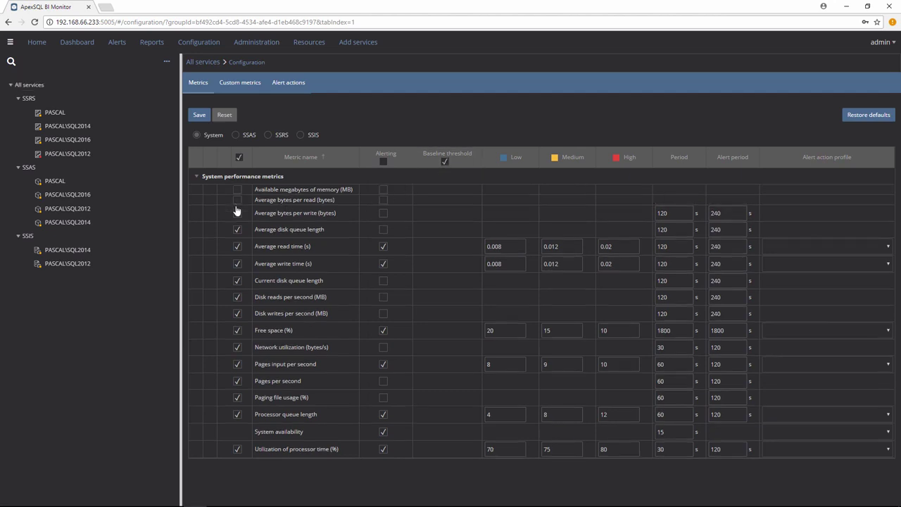
pyautogui.click(240, 158)
pyautogui.click(241, 158)
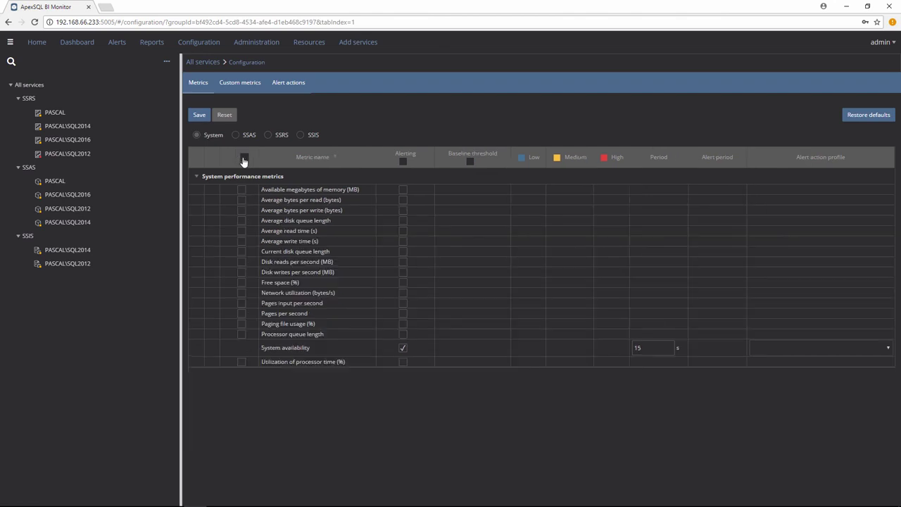
# Calculate baselines for Available megabytes of memory and Average bytes per read on the SSRS PASCAL instance.
pyautogui.click(55, 114)
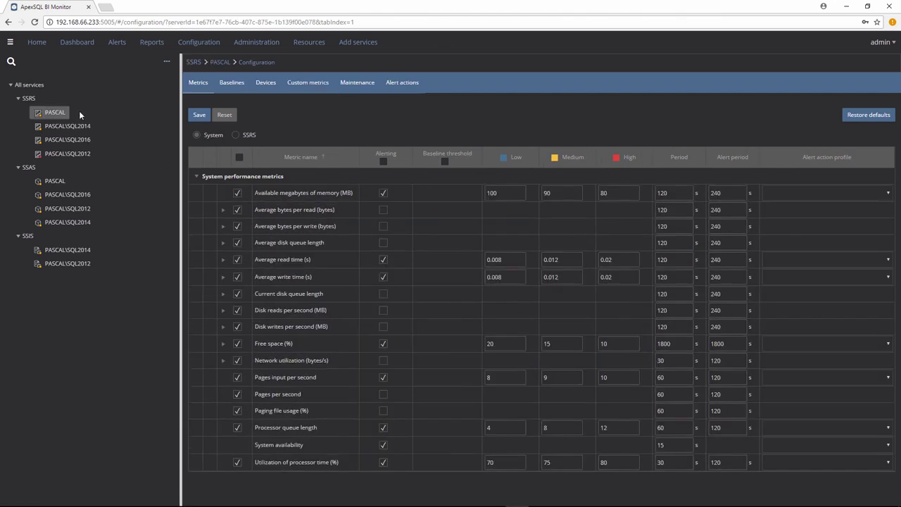
pyautogui.click(231, 86)
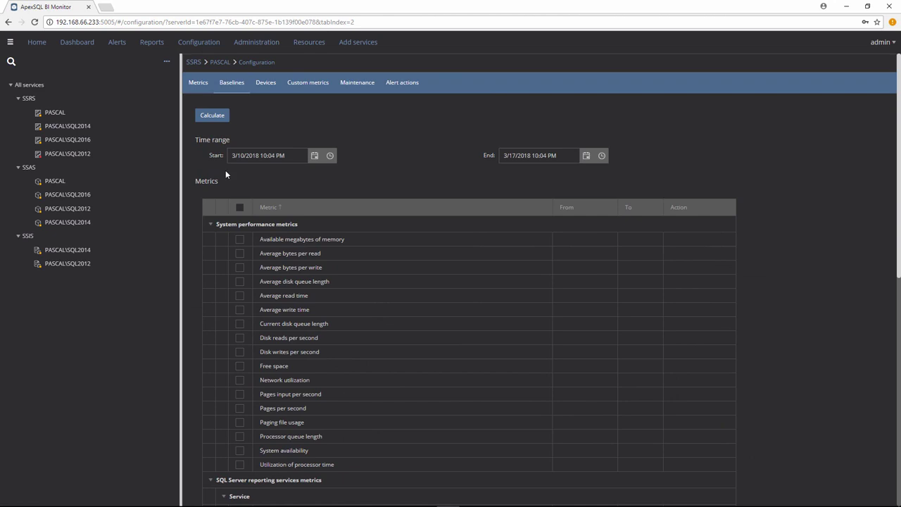
pyautogui.click(239, 239)
pyautogui.click(239, 253)
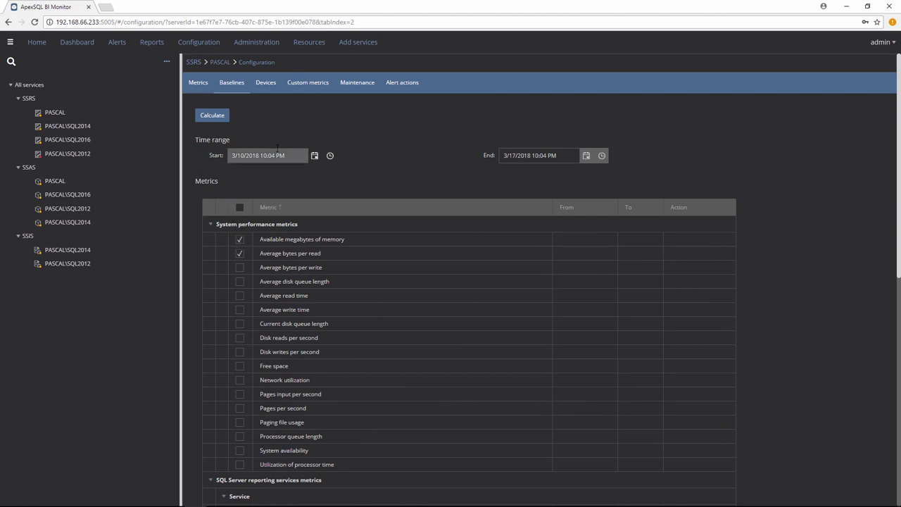
pyautogui.click(214, 117)
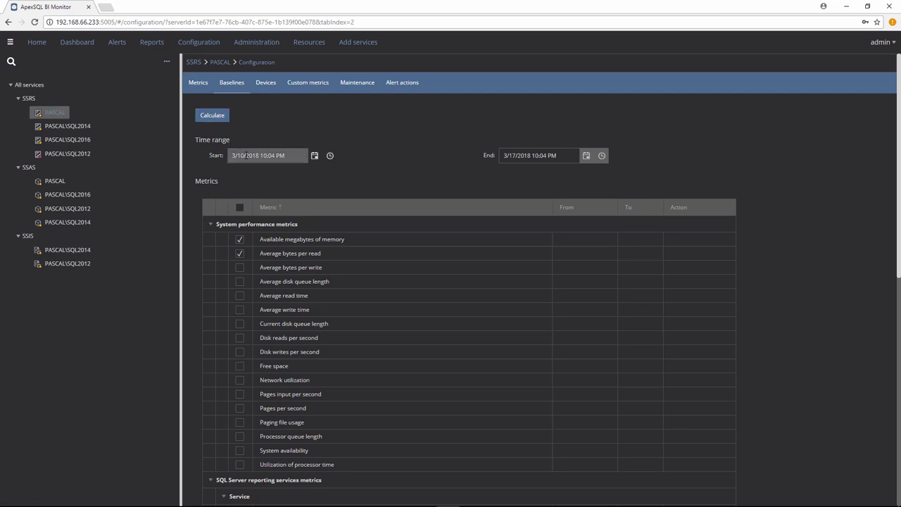
# Open the device selection for the SSRS PASCAL instance and toggle the Dell Wireless 1705 and Teredo Tunneling network adapters.
pyautogui.click(266, 83)
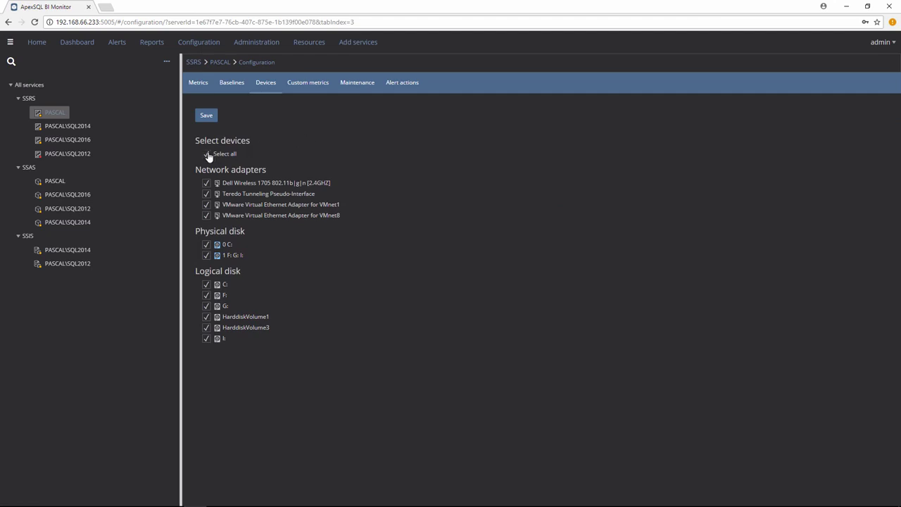
pyautogui.click(213, 184)
pyautogui.click(207, 184)
pyautogui.click(207, 195)
pyautogui.click(206, 195)
# Set up a maintenance period for the SSRS PASCAL instance that recurs daily and disables alerts.
pyautogui.click(372, 81)
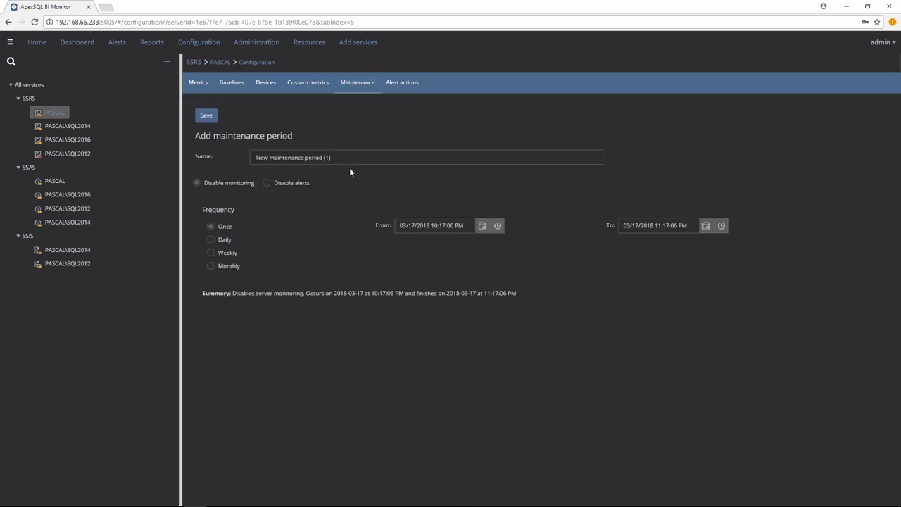
pyautogui.click(211, 241)
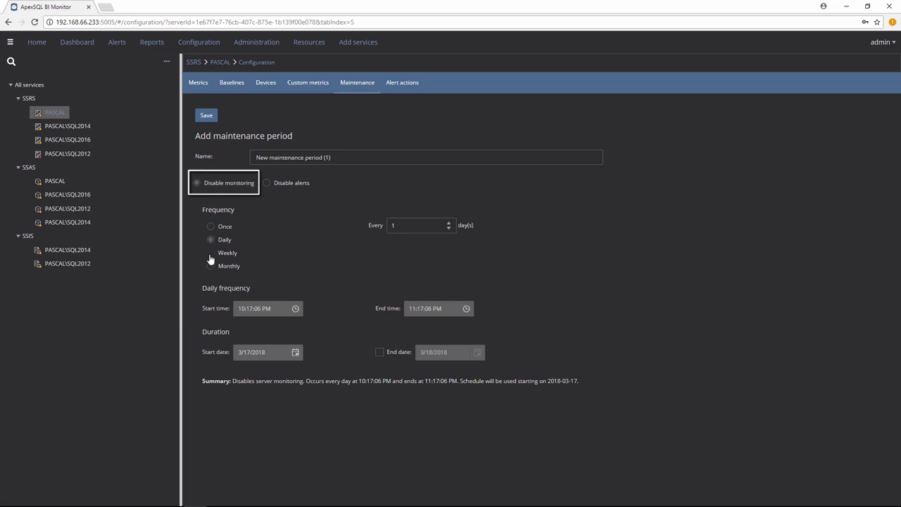
pyautogui.click(266, 185)
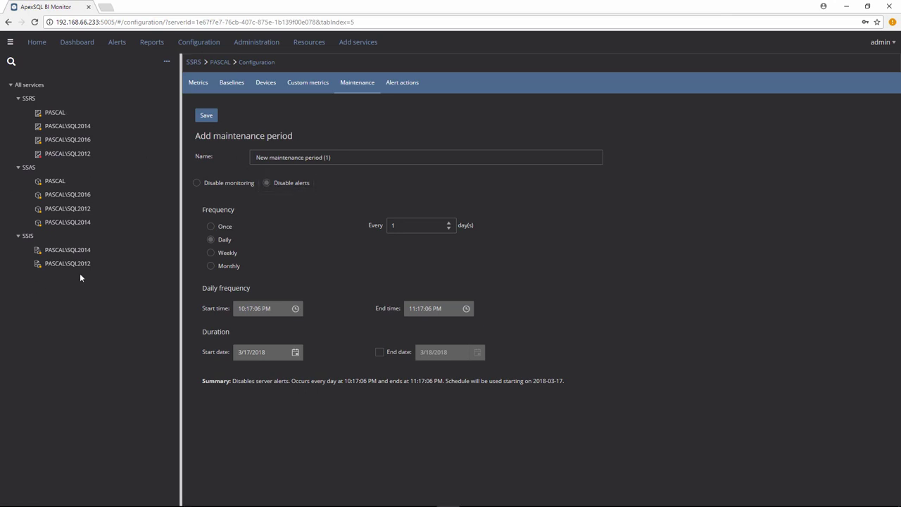
# Set up an alert action profile for the SSRS PASCAL instance with a command execution action and a summary email action.
pyautogui.click(401, 88)
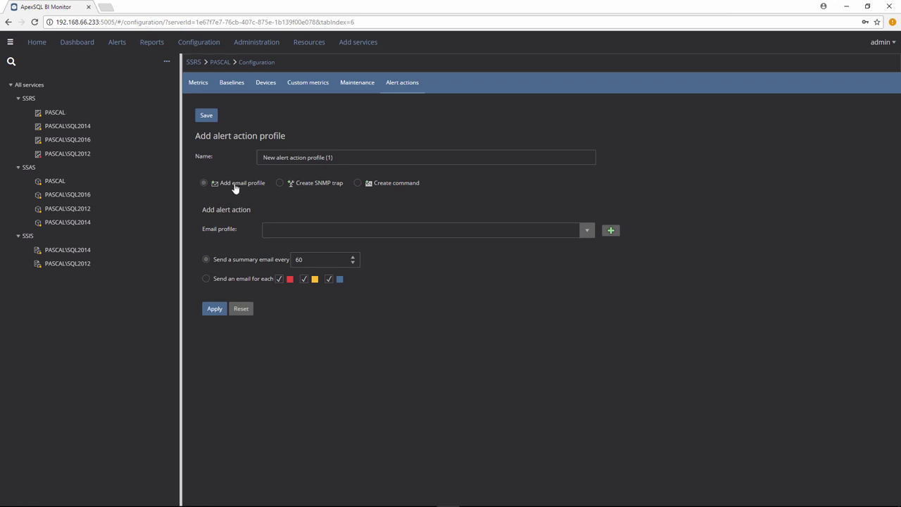
pyautogui.click(286, 185)
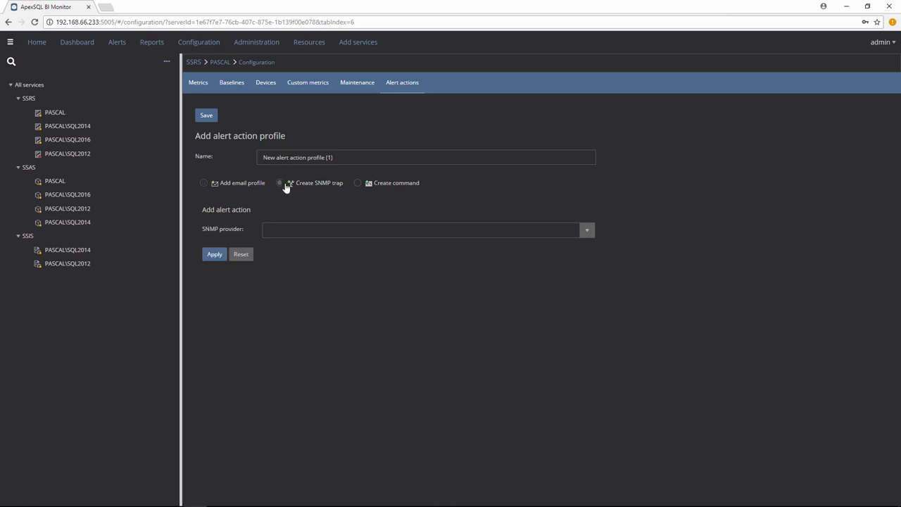
pyautogui.click(357, 183)
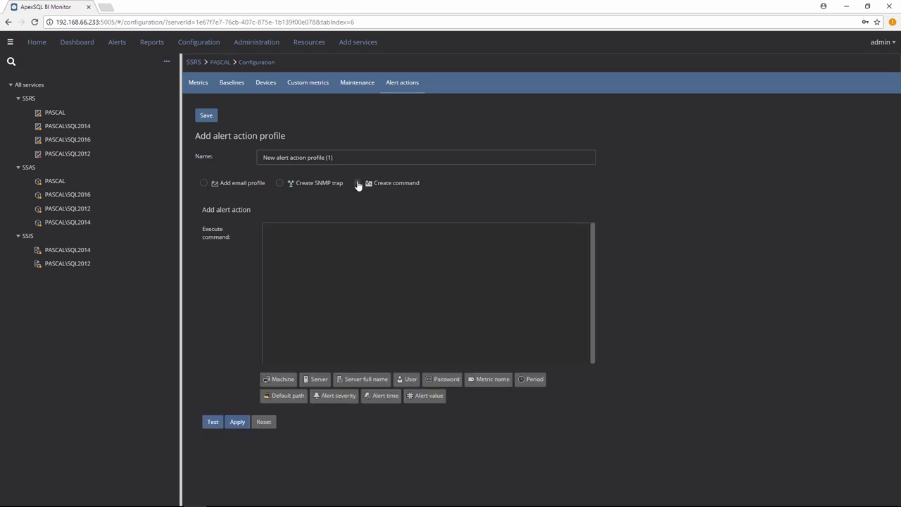
pyautogui.click(237, 423)
pyautogui.click(208, 310)
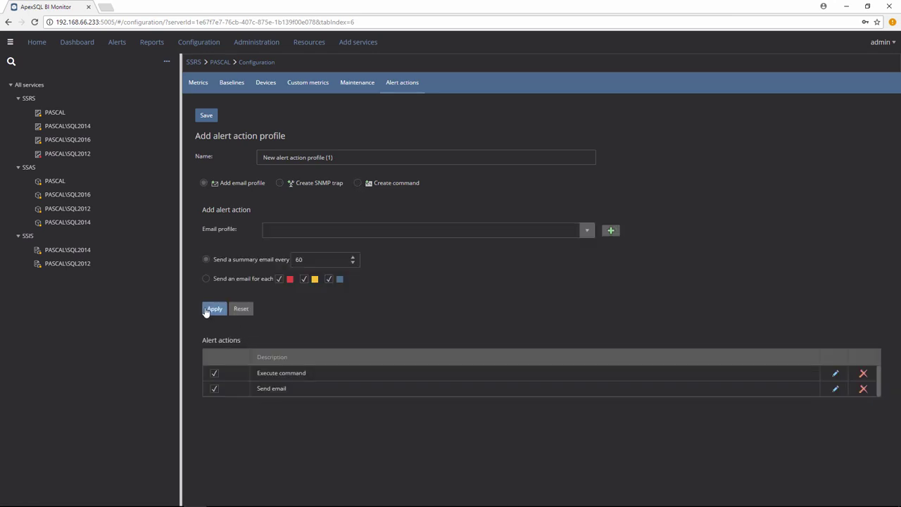